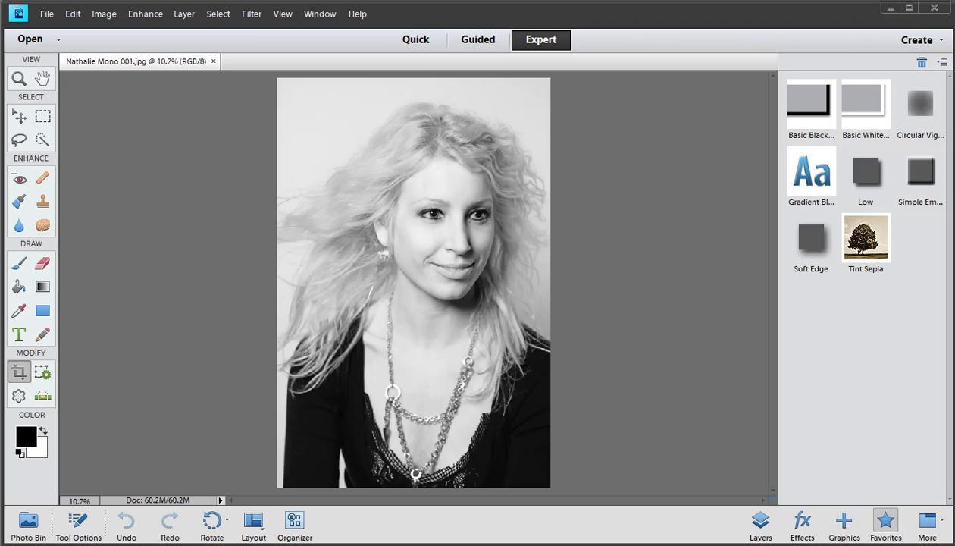
Step: Bring the Photoshop Elements editor window with the black-and-white portrait into focus
{"action": "left_click", "coordinate": [221, 499]}
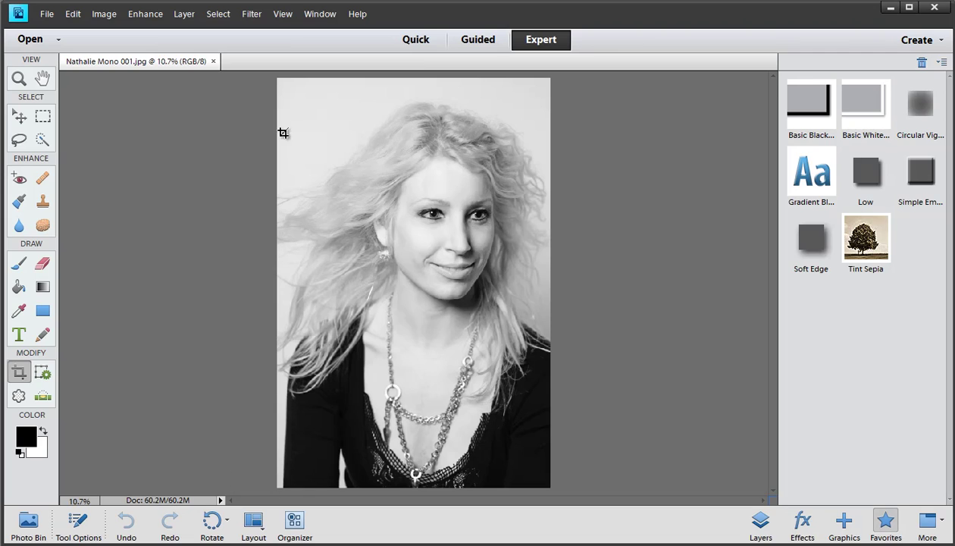
Step: Show the document's sRGB colour profile in the status-bar readout
{"action": "left_click", "coordinate": [220, 501]}
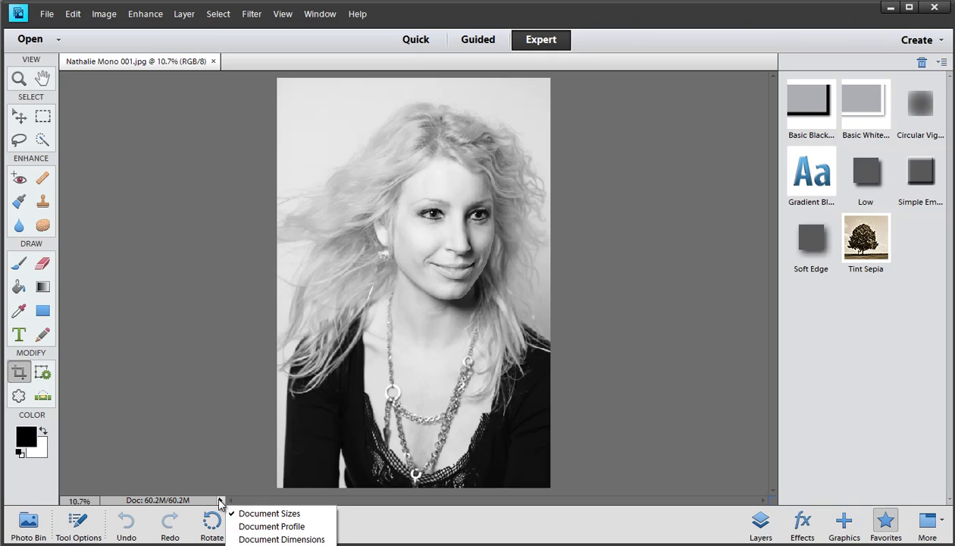
{"action": "left_click", "coordinate": [223, 469]}
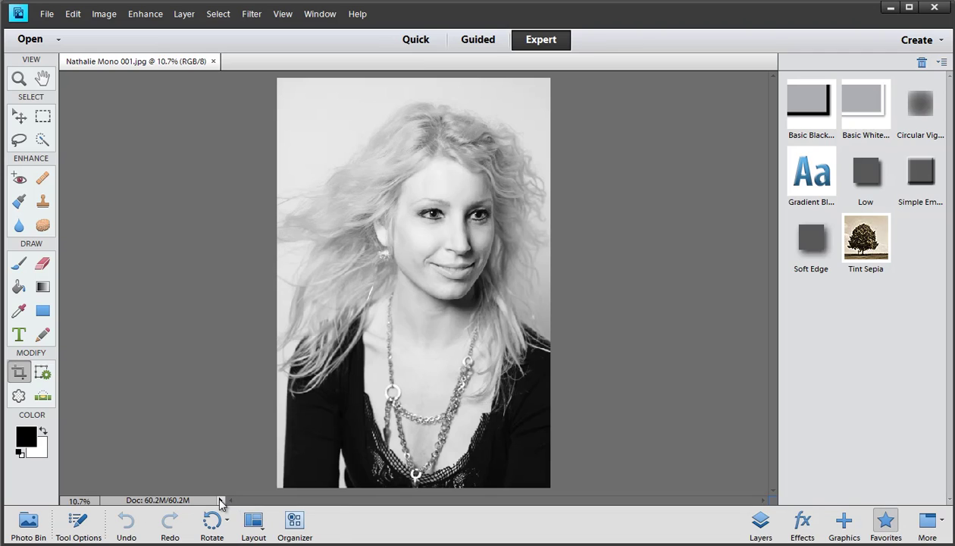
{"action": "left_click", "coordinate": [220, 501]}
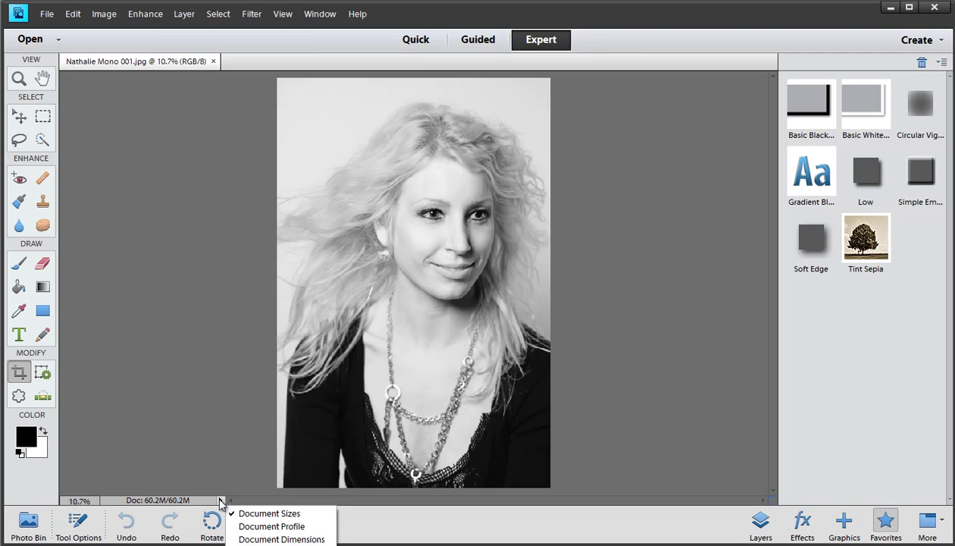
{"action": "left_click", "coordinate": [244, 529]}
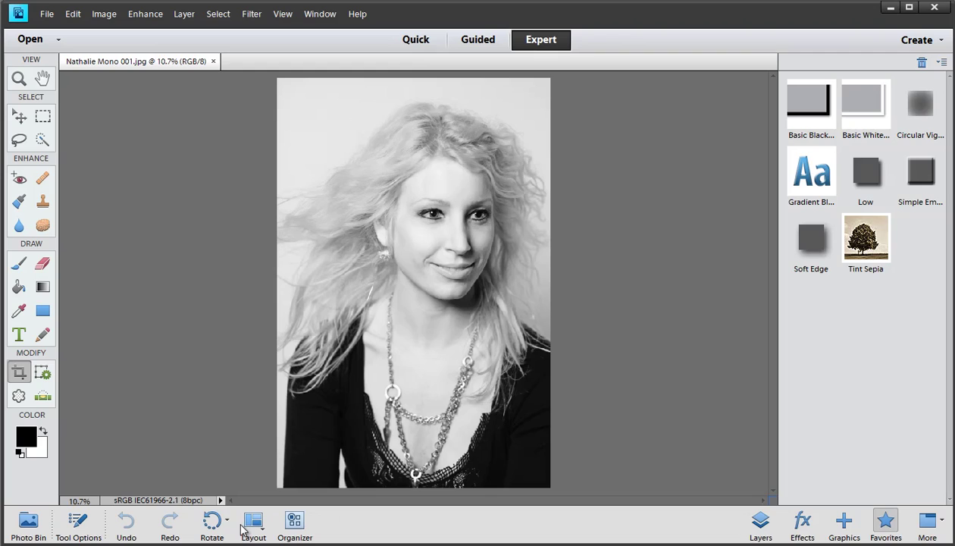
Step: Show the 132.08 × 198.12 cm document dimensions, then switch the readout back to Document Sizes
{"action": "left_click", "coordinate": [221, 501]}
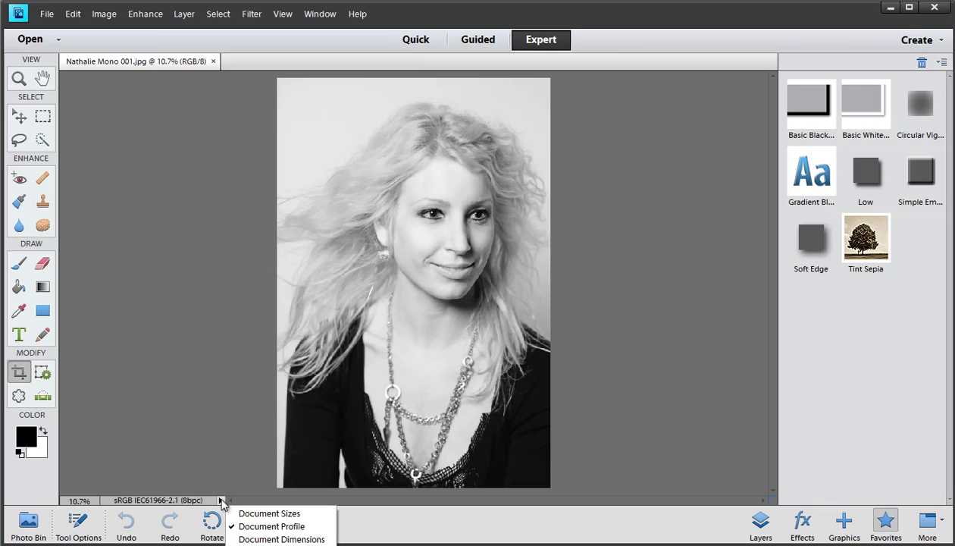
{"action": "left_click", "coordinate": [258, 539]}
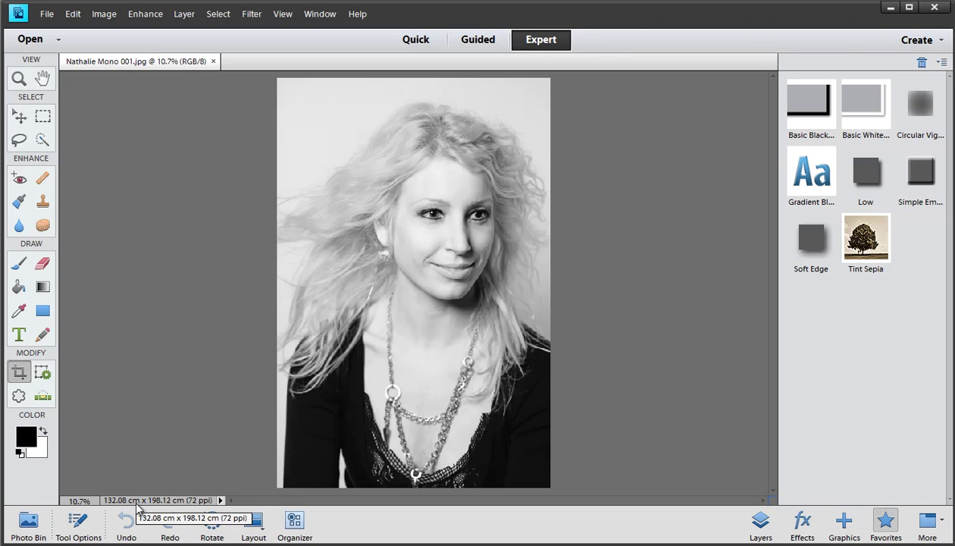
{"action": "left_click", "coordinate": [220, 501]}
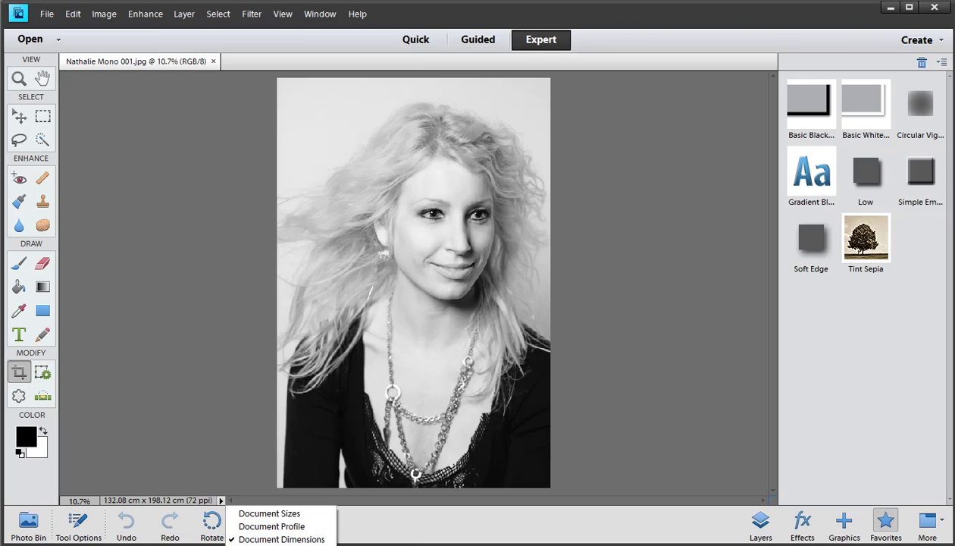
{"action": "left_click", "coordinate": [233, 436]}
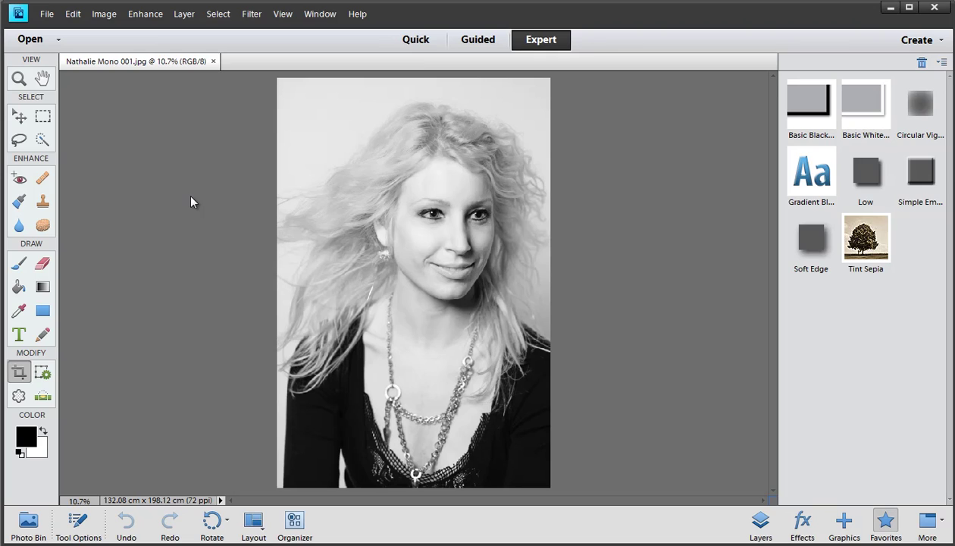
{"action": "left_click", "coordinate": [221, 501]}
{"action": "left_click", "coordinate": [263, 514]}
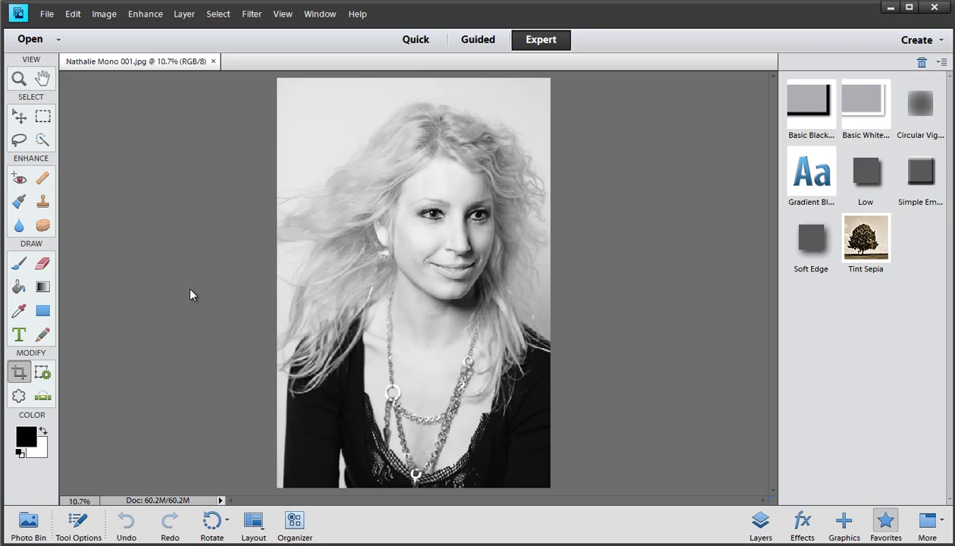
Step: Start a Save As to the Desktop, replacing 'Mono' in the file name with 'tehst shot'
{"action": "key", "text": "ctrl+shift+s"}
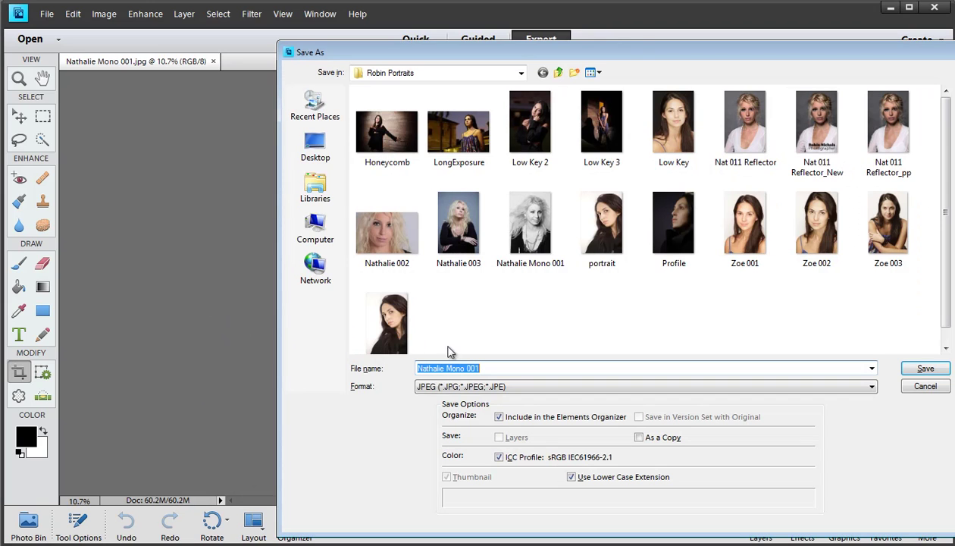
{"action": "left_click", "coordinate": [315, 148]}
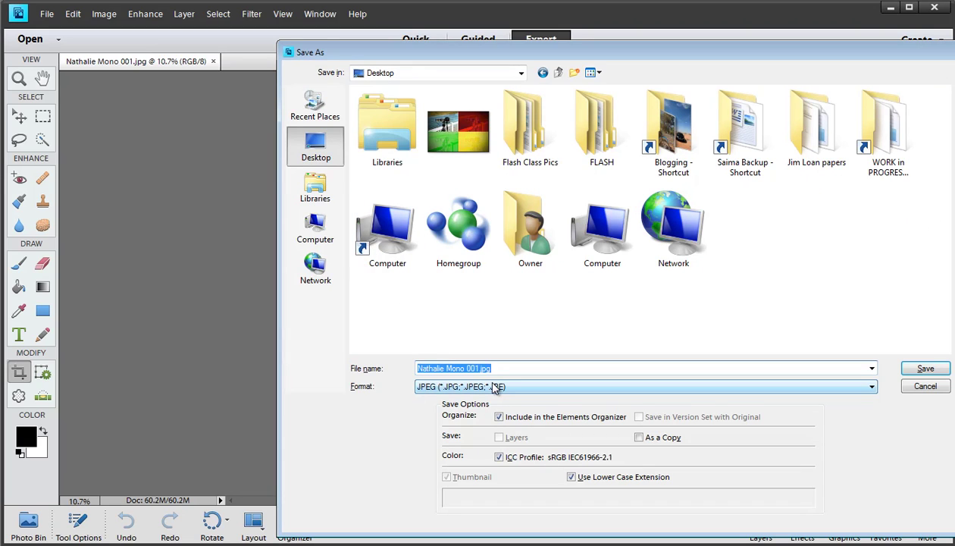
{"action": "key", "text": "End"}
{"action": "key", "text": "Left"}
{"action": "key", "text": "Left"}
{"action": "key", "text": "Left"}
{"action": "key", "text": "Left"}
{"action": "key", "text": "Left"}
{"action": "key", "text": "Delete"}
{"action": "key", "text": "Delete"}
{"action": "key", "text": "Delete"}
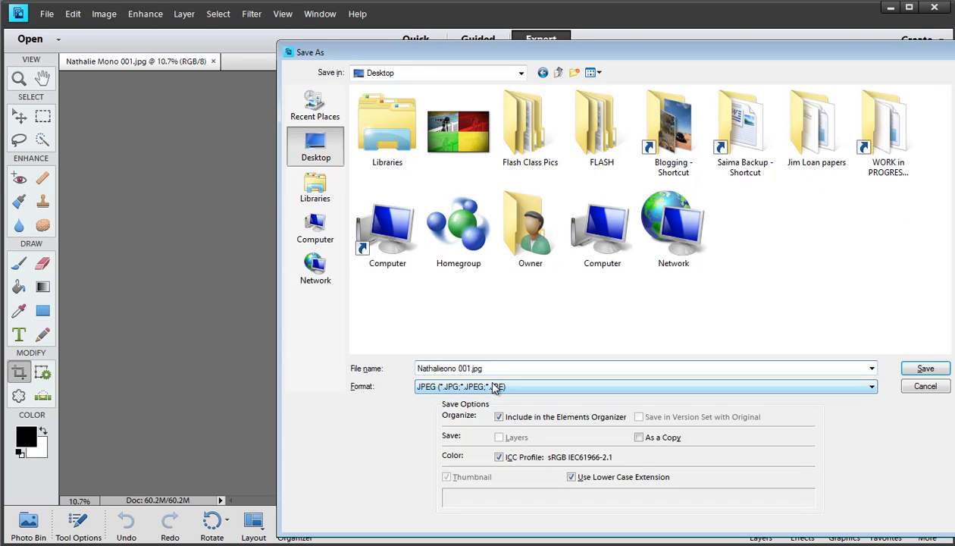
{"action": "type", "text": "tehst shot"}
{"action": "key", "text": "Delete"}
{"action": "key", "text": "Delete"}
{"action": "key", "text": "Delete"}
{"action": "key", "text": "Delete"}
{"action": "key", "text": "Delete"}
Step: Confirm the save and lower the JPEG quality from 12 to 10, estimating 2.7M
{"action": "left_click", "coordinate": [922, 369]}
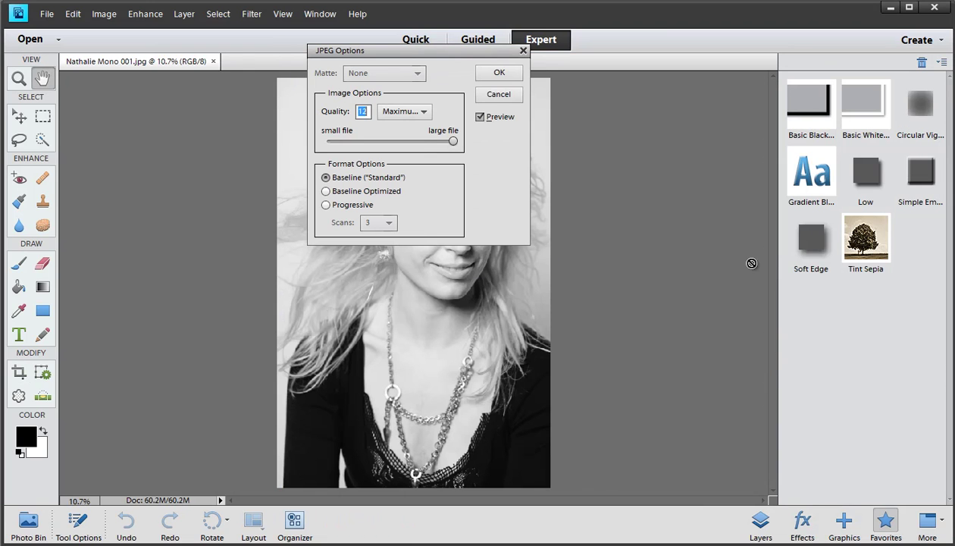
{"action": "left_click_drag", "start_coordinate": [464, 52], "coordinate": [278, 238]}
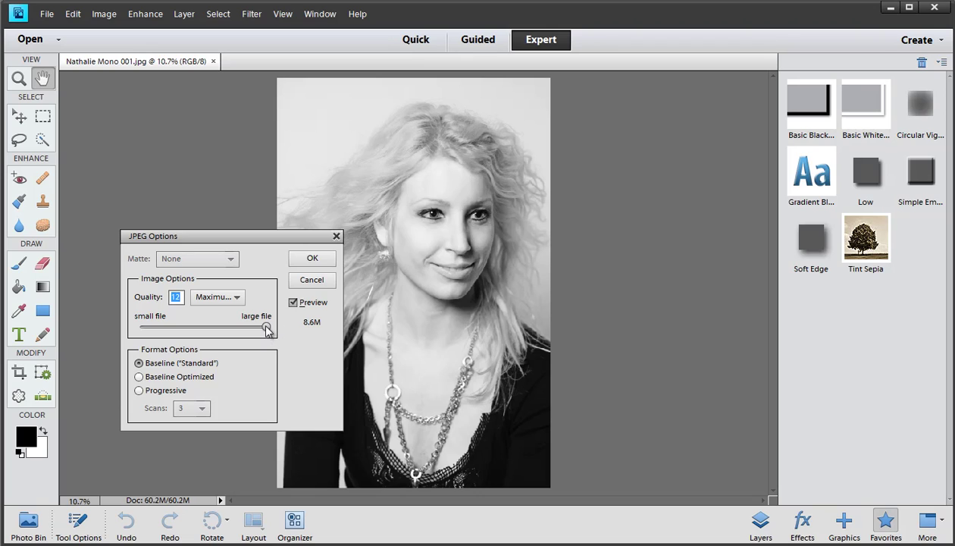
{"action": "left_click_drag", "start_coordinate": [266, 328], "coordinate": [249, 327]}
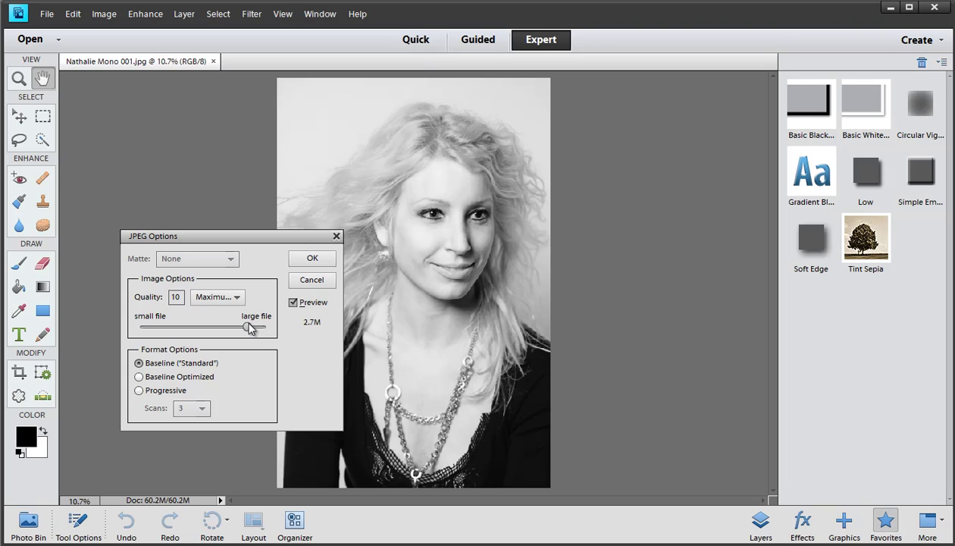
{"action": "double_click", "coordinate": [176, 297]}
Step: Zoom the photo to 33.3% and compare JPEG quality 9 against 8
{"action": "key", "text": "ctrl+plus"}
{"action": "key", "text": "ctrl+plus"}
{"action": "key", "text": "ctrl+plus"}
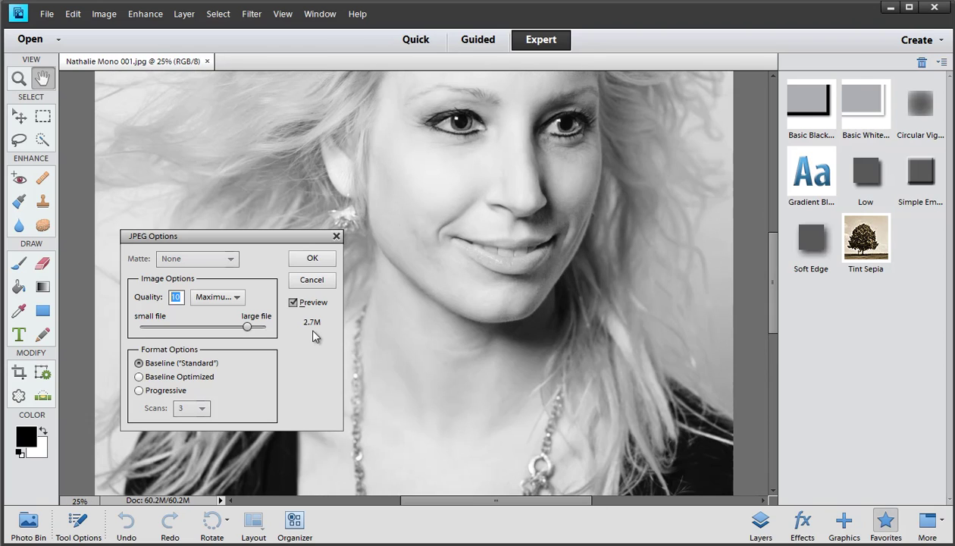
{"action": "key", "text": "ctrl+plus"}
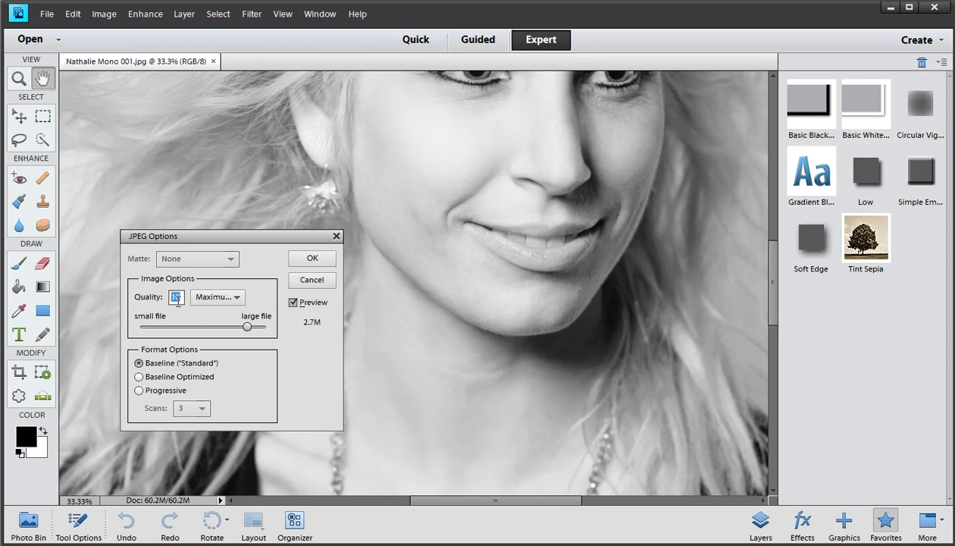
{"action": "left_click_drag", "start_coordinate": [247, 327], "coordinate": [229, 332]}
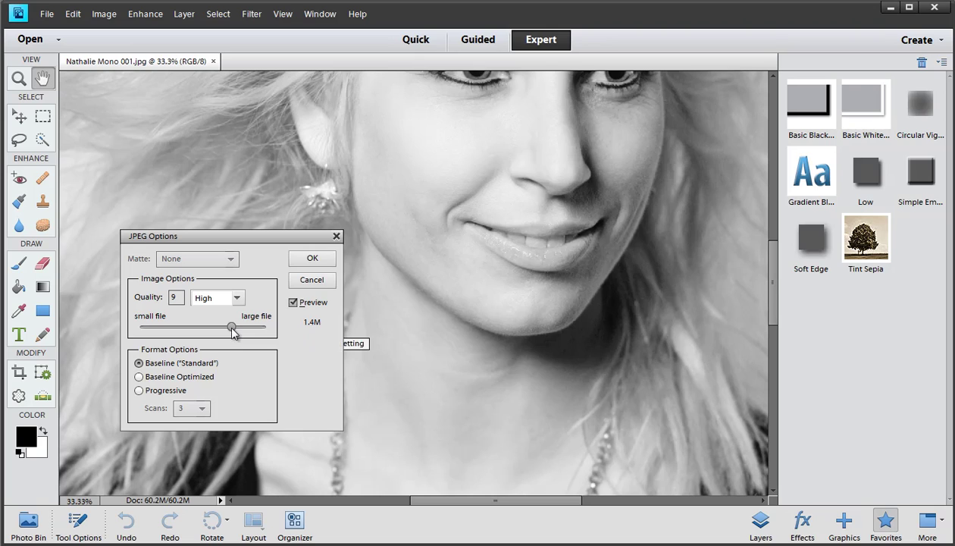
{"action": "left_click_drag", "start_coordinate": [229, 327], "coordinate": [245, 332]}
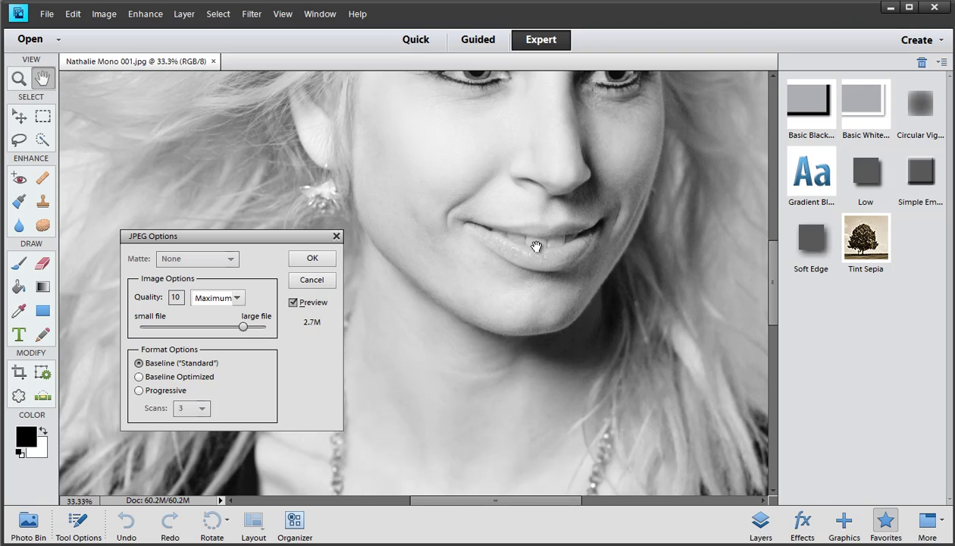
Step: Compare quality 2, 0 and 6 on the eyes, then settle on 8 High (about 1.4M)
{"action": "left_click_drag", "start_coordinate": [470, 191], "coordinate": [447, 307]}
{"action": "left_click_drag", "start_coordinate": [241, 326], "coordinate": [165, 334]}
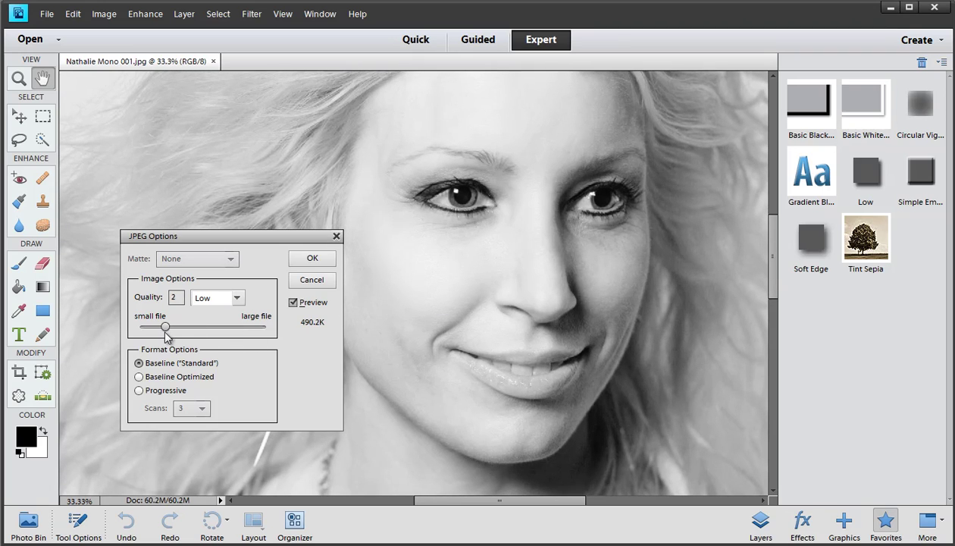
{"action": "scroll", "coordinate": [424, 233], "scroll_direction": "up", "scroll_amount": 2}
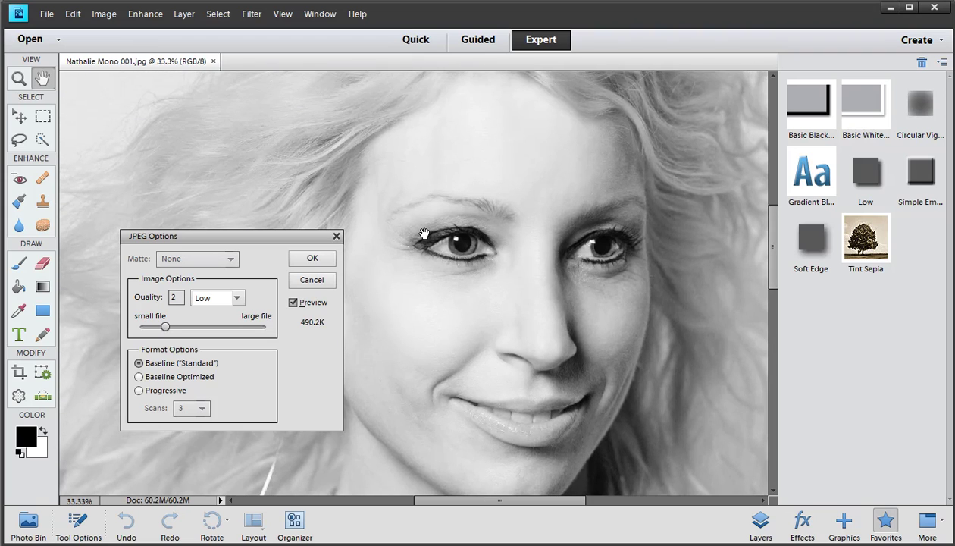
{"action": "scroll", "coordinate": [424, 234], "scroll_direction": "down", "scroll_amount": 2}
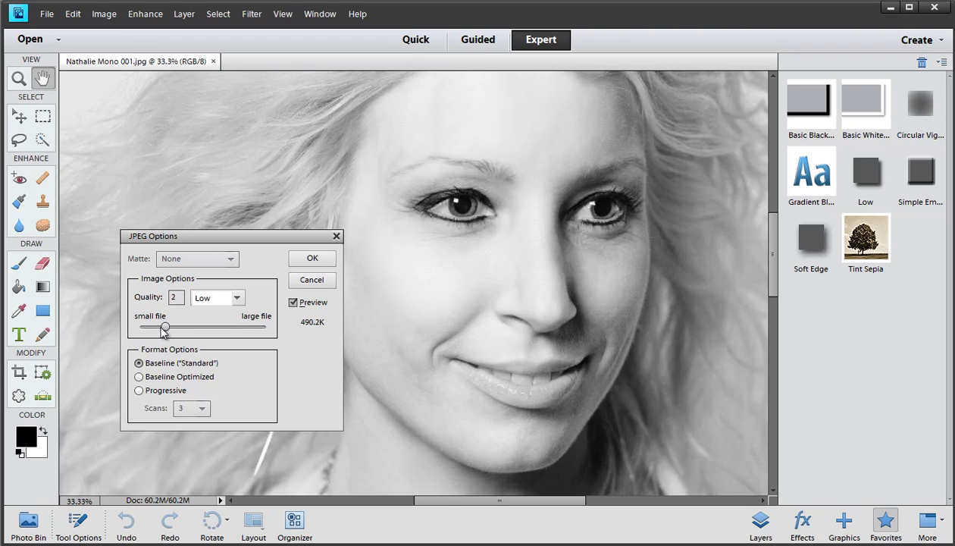
{"action": "left_click_drag", "start_coordinate": [164, 332], "coordinate": [138, 337]}
{"action": "left_click", "coordinate": [204, 327]}
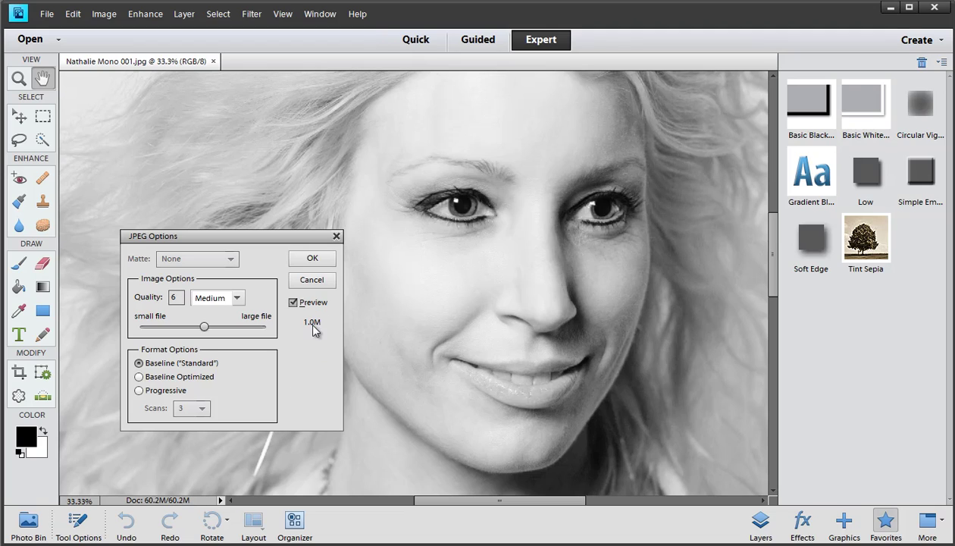
{"action": "left_click_drag", "start_coordinate": [205, 327], "coordinate": [224, 329]}
Step: Cancel the JPEG save and bring up the Image Size settings beside the face
{"action": "left_click", "coordinate": [312, 281]}
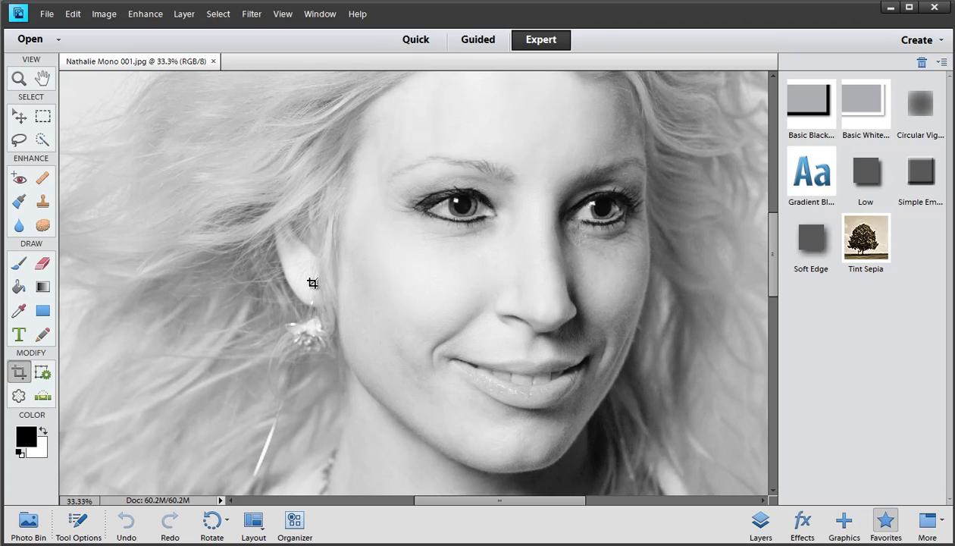
{"action": "left_click", "coordinate": [105, 16]}
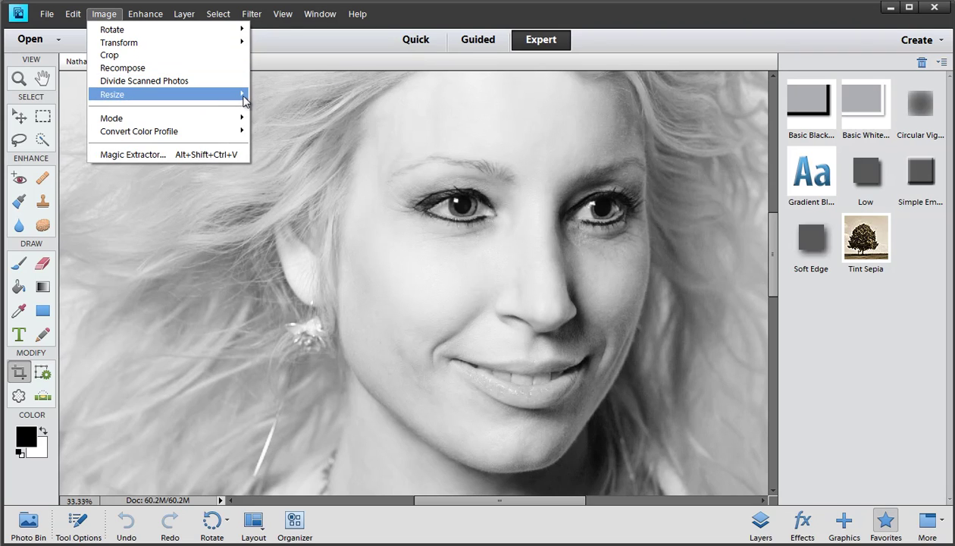
{"action": "mouse_move", "coordinate": [244, 97]}
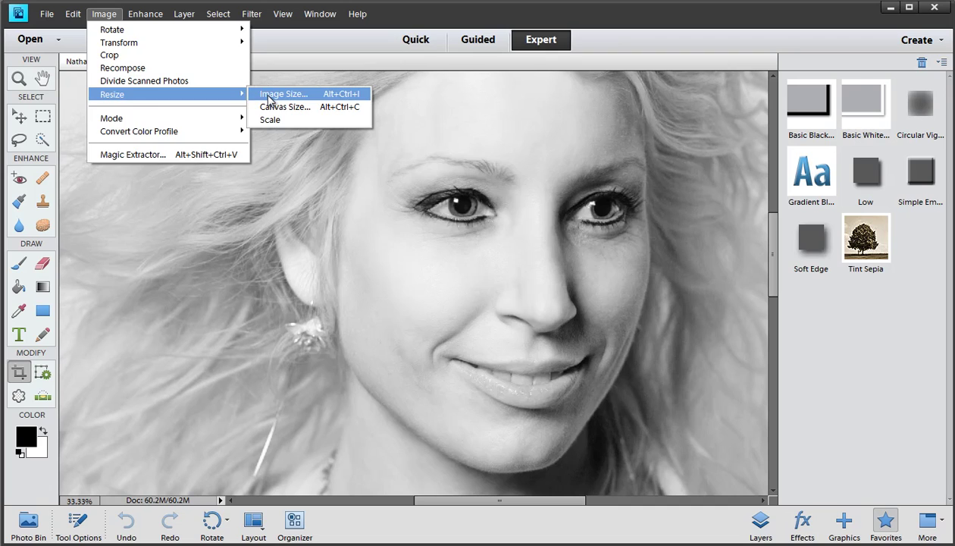
{"action": "left_click", "coordinate": [273, 94]}
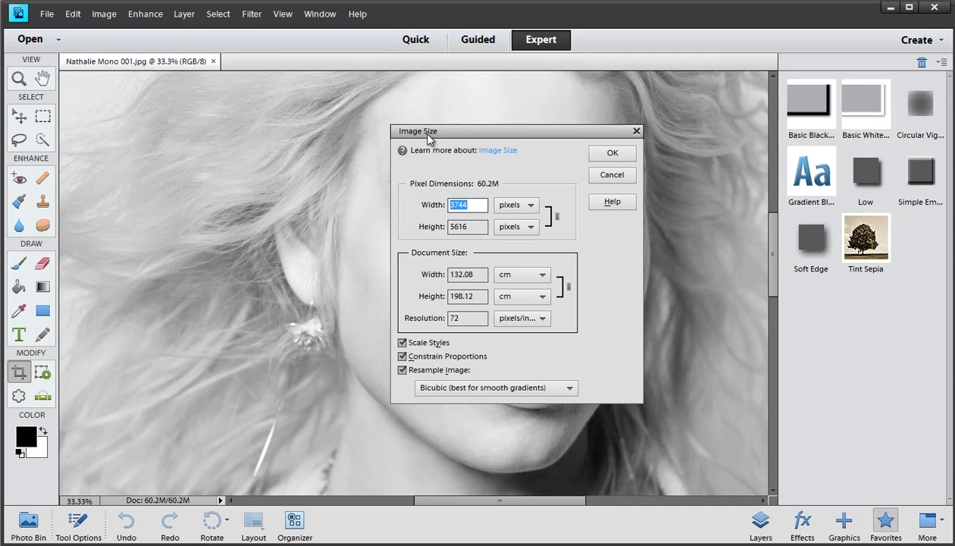
{"action": "left_click_drag", "start_coordinate": [432, 135], "coordinate": [132, 158]}
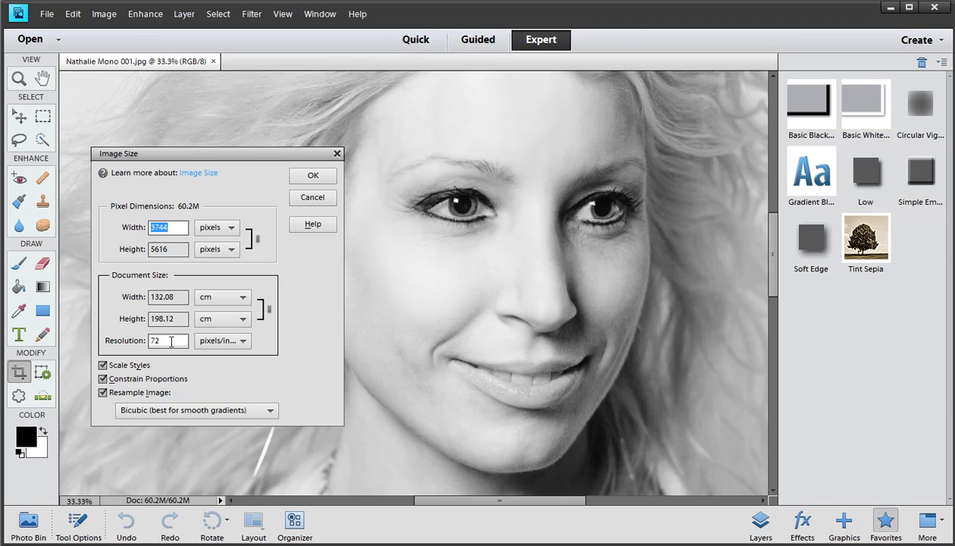
Step: Enter a height of 1000 pixels so the width becomes 667 and size drops to 1.91M
{"action": "left_click", "coordinate": [133, 347]}
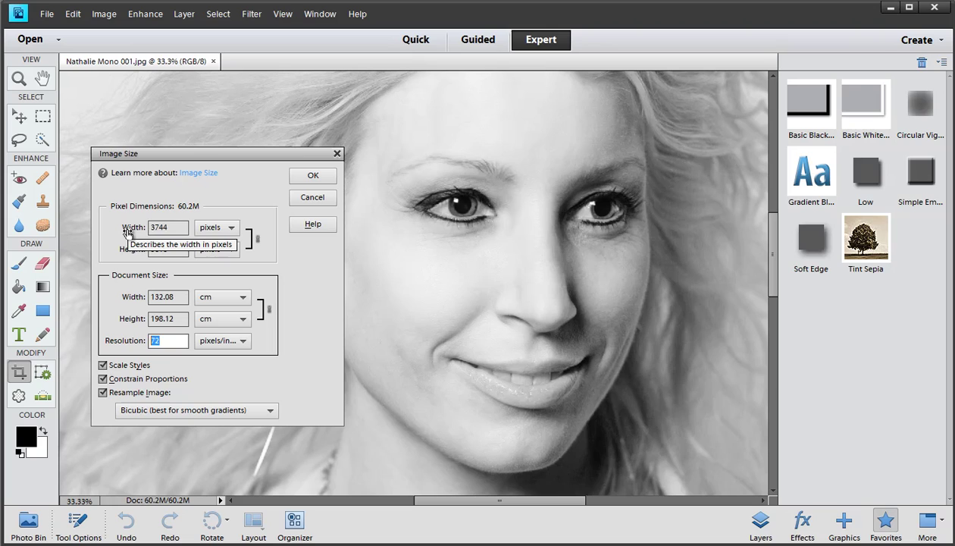
{"action": "left_click", "coordinate": [128, 254]}
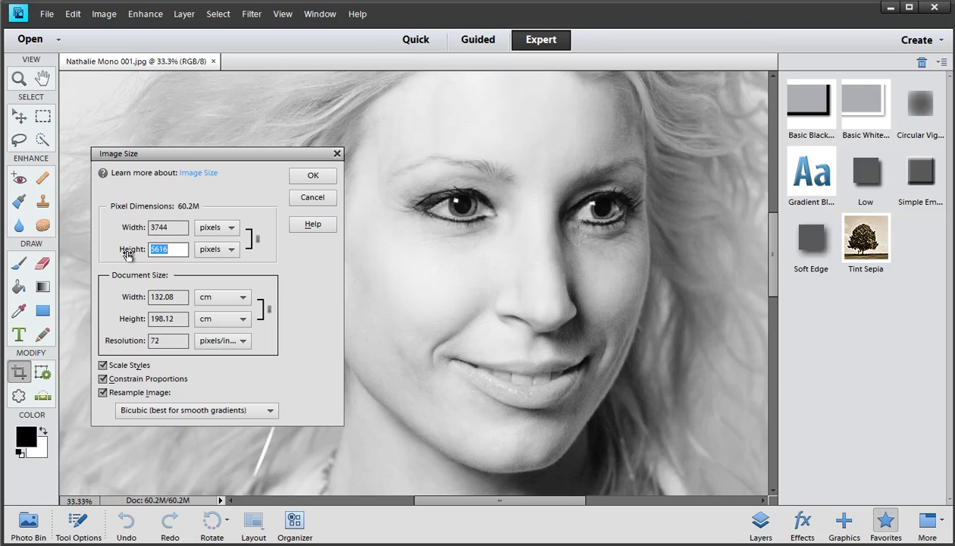
{"action": "type", "text": "1000"}
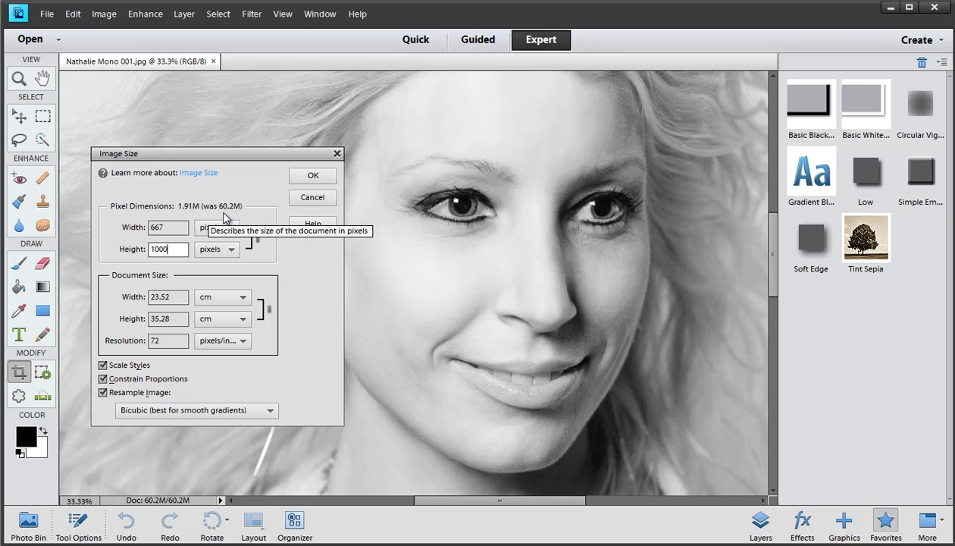
Step: Apply the 667 × 1000 resize and zoom to 100% and closer to inspect detail, then back out
{"action": "left_click", "coordinate": [296, 181]}
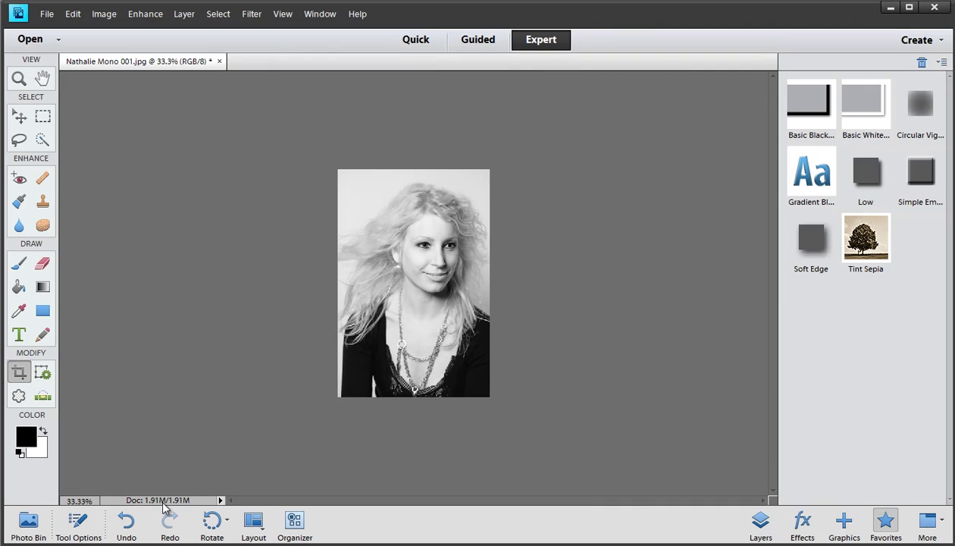
{"action": "key", "text": "ctrl+1"}
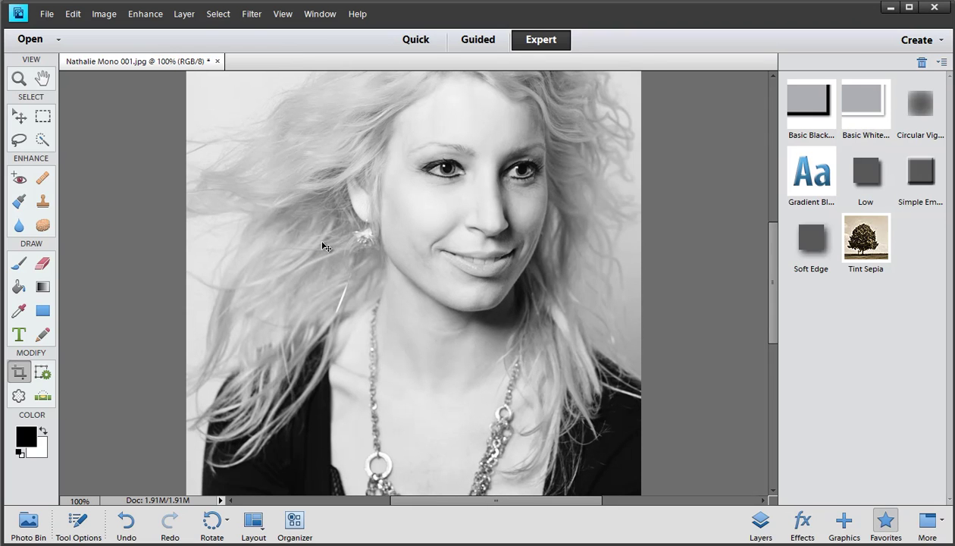
{"action": "key", "text": "ctrl+equal"}
{"action": "key", "text": "ctrl+equal"}
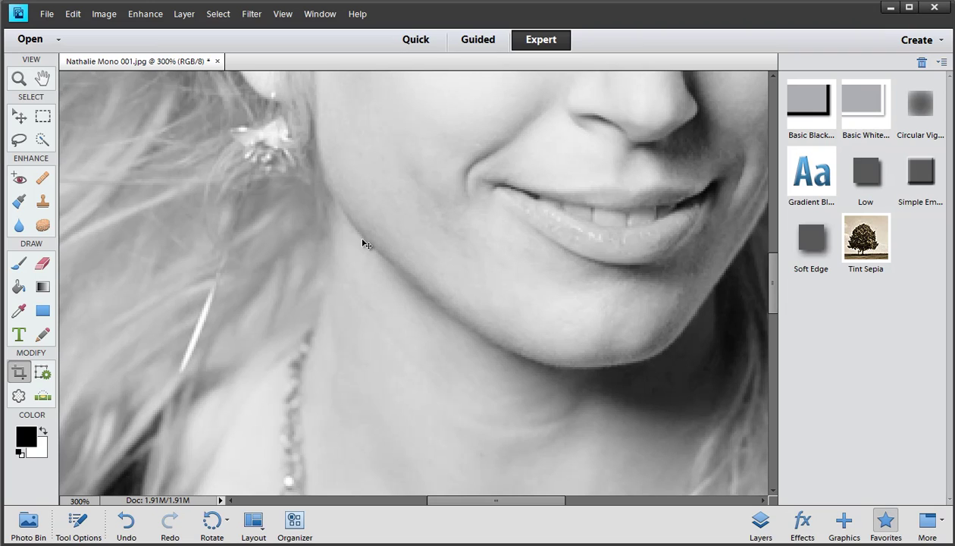
{"action": "key", "text": "ctrl+minus"}
{"action": "key", "text": "ctrl+minus"}
{"action": "key", "text": "ctrl+minus"}
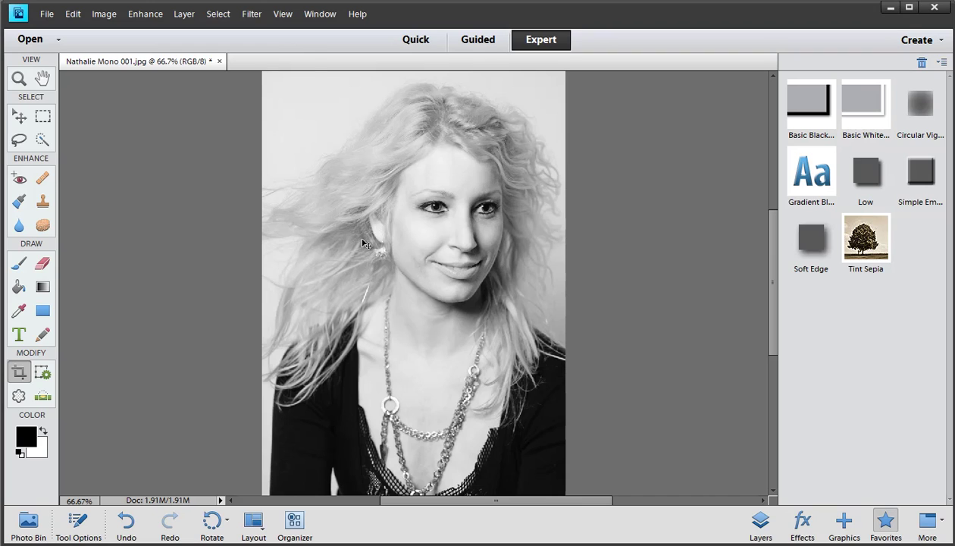
Step: Save the portrait to the Desktop as 'Nat Test' to reach the JPEG options
{"action": "key", "text": "ctrl+shift+s"}
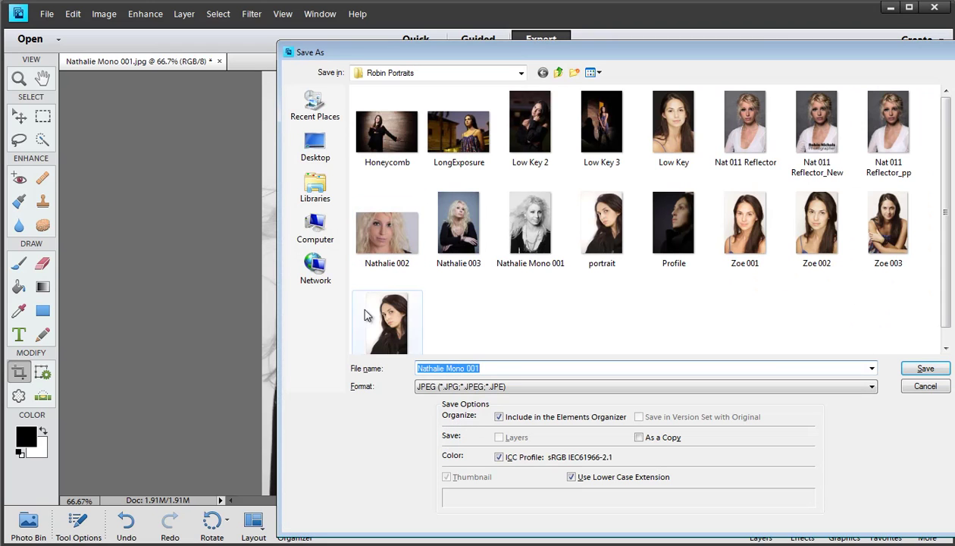
{"action": "left_click", "coordinate": [315, 148]}
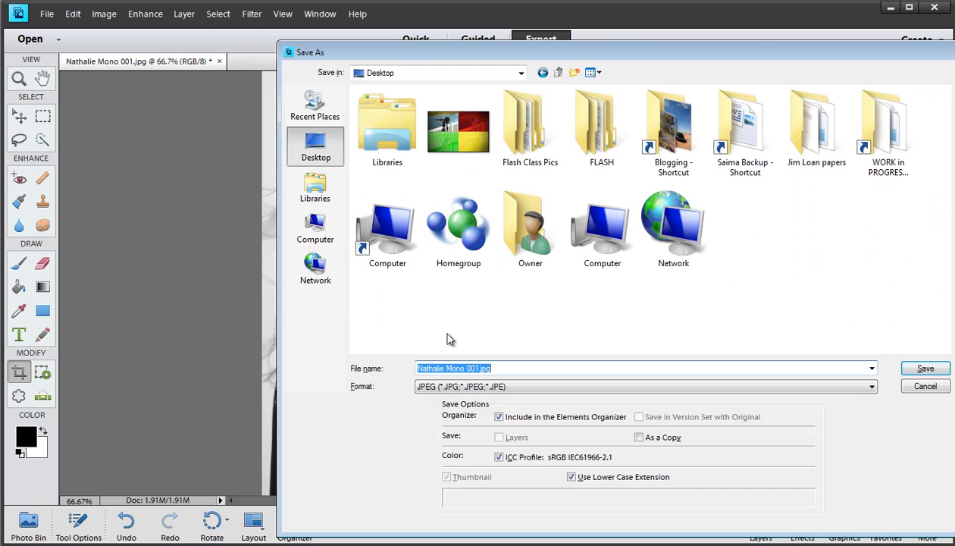
{"action": "type", "text": "Nat Test"}
{"action": "left_click", "coordinate": [922, 368]}
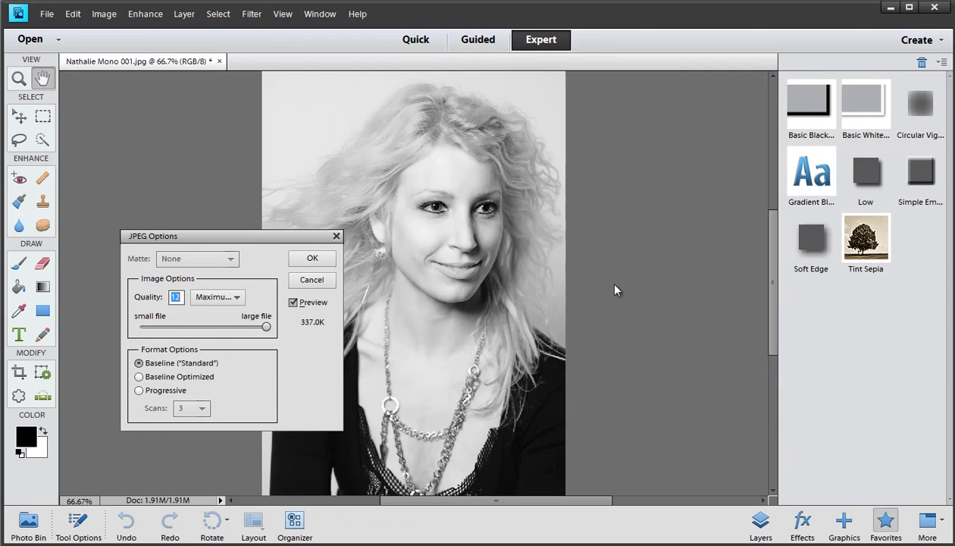
Step: Try JPEG quality 10 and 8, then return it to 12 Maximum (308.3K)
{"action": "left_click_drag", "start_coordinate": [292, 237], "coordinate": [268, 126]}
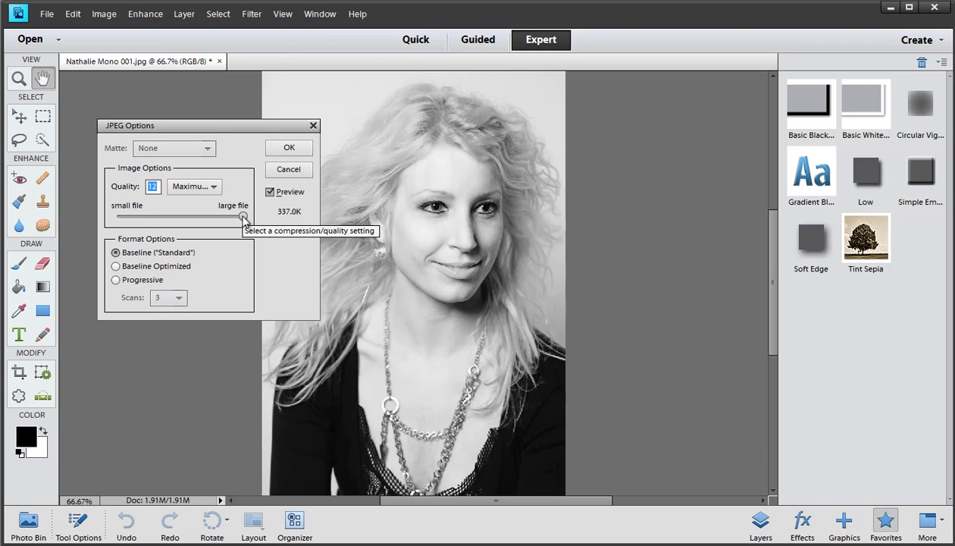
{"action": "left_click_drag", "start_coordinate": [243, 218], "coordinate": [219, 227]}
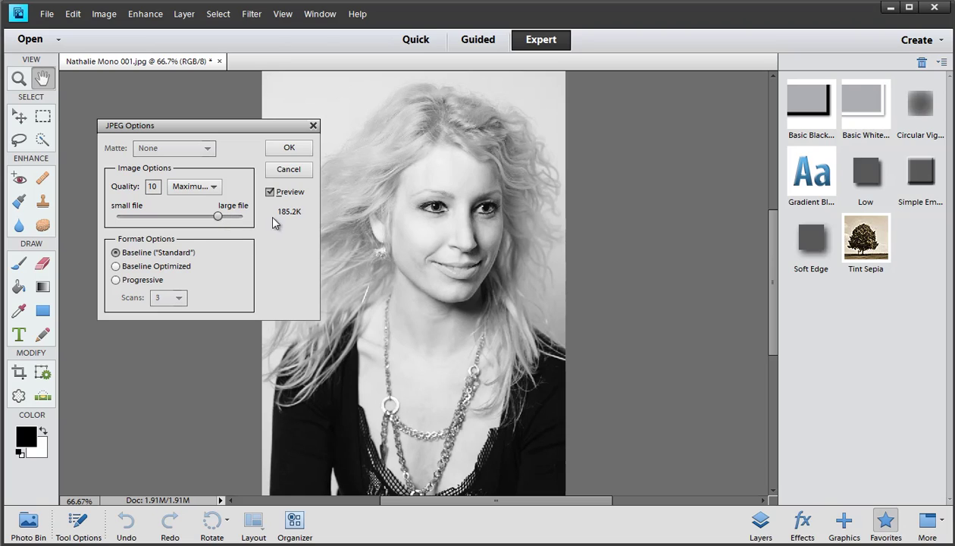
{"action": "left_click_drag", "start_coordinate": [218, 218], "coordinate": [195, 230]}
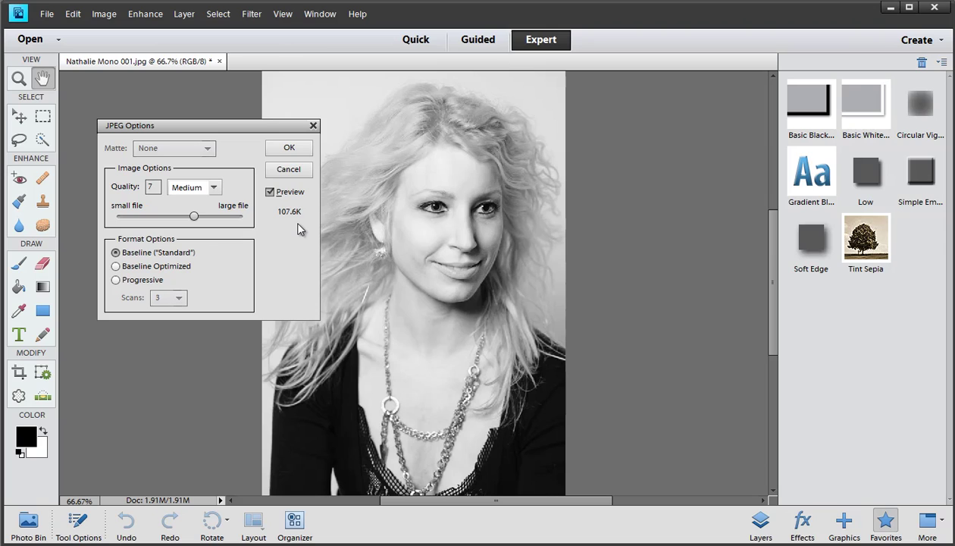
{"action": "left_click_drag", "start_coordinate": [224, 217], "coordinate": [242, 216]}
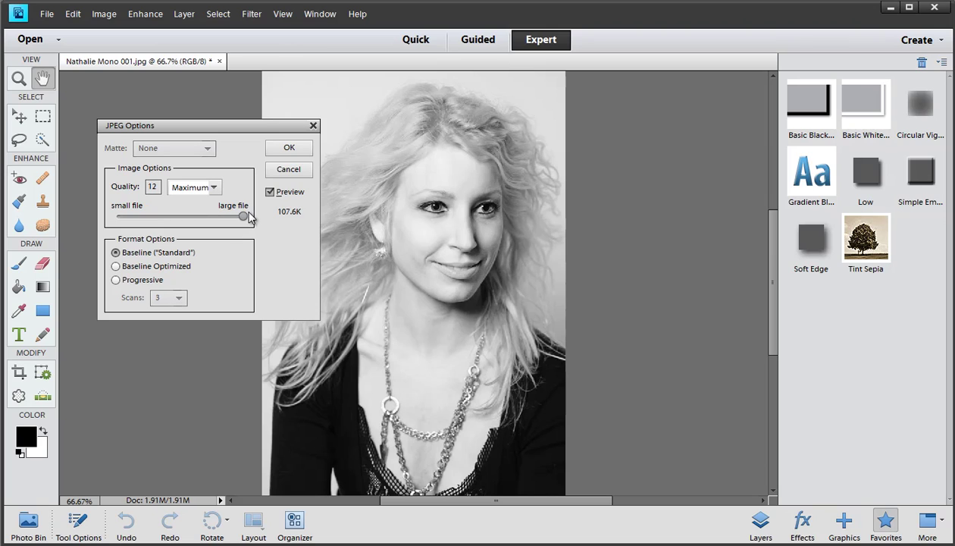
Step: Compare Baseline Optimized with Baseline (Standard), ending on Standard at 337.0K, Quality 12
{"action": "left_click", "coordinate": [147, 266]}
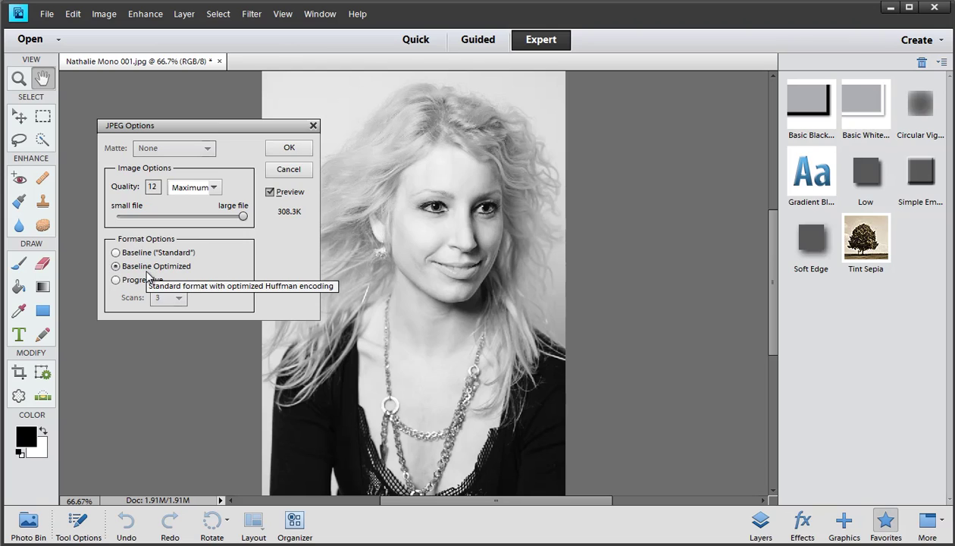
{"action": "left_click", "coordinate": [150, 255]}
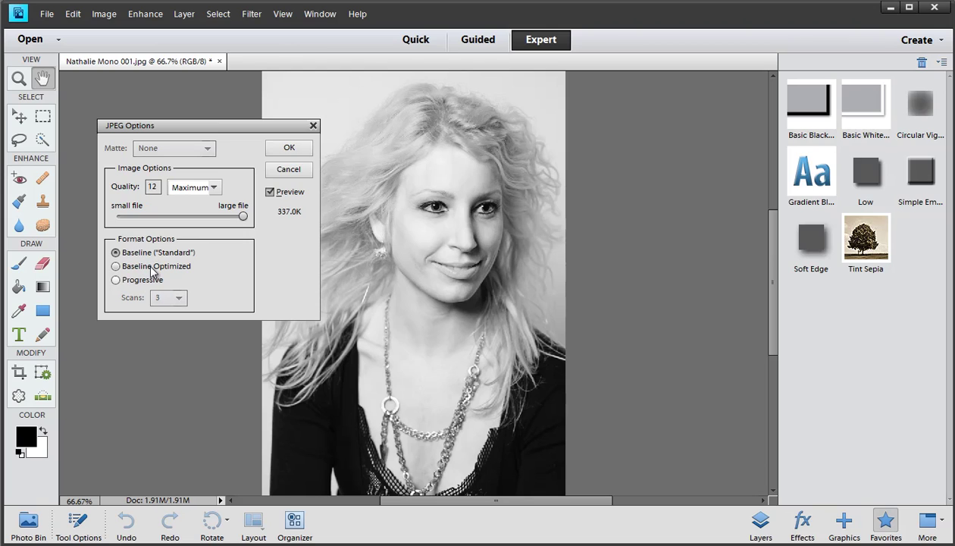
{"action": "left_click", "coordinate": [154, 269]}
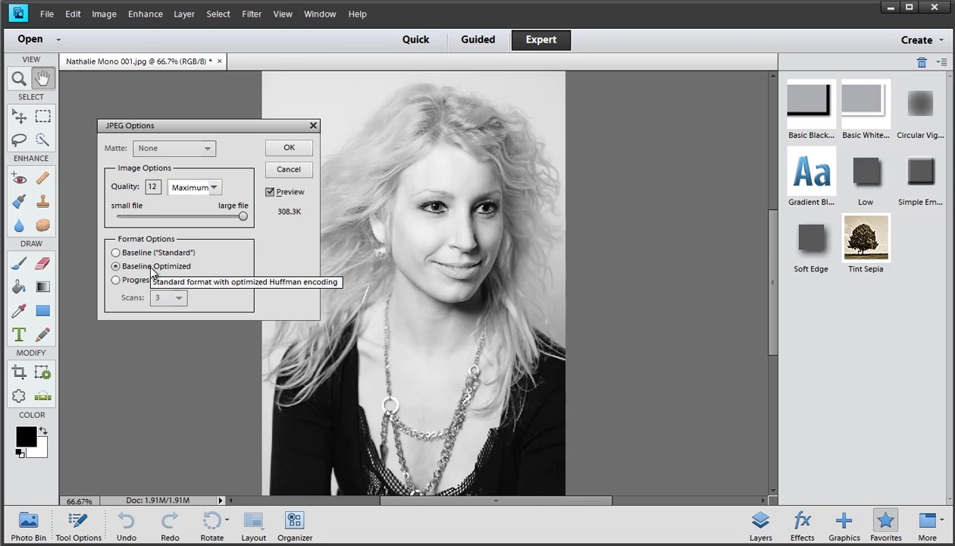
{"action": "left_click", "coordinate": [154, 254]}
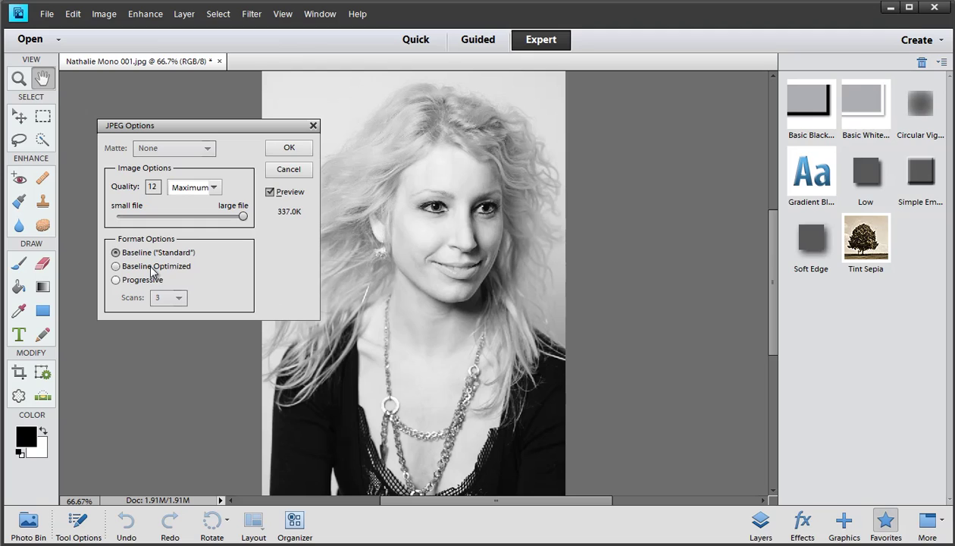
{"action": "left_click", "coordinate": [154, 267]}
{"action": "left_click", "coordinate": [170, 256]}
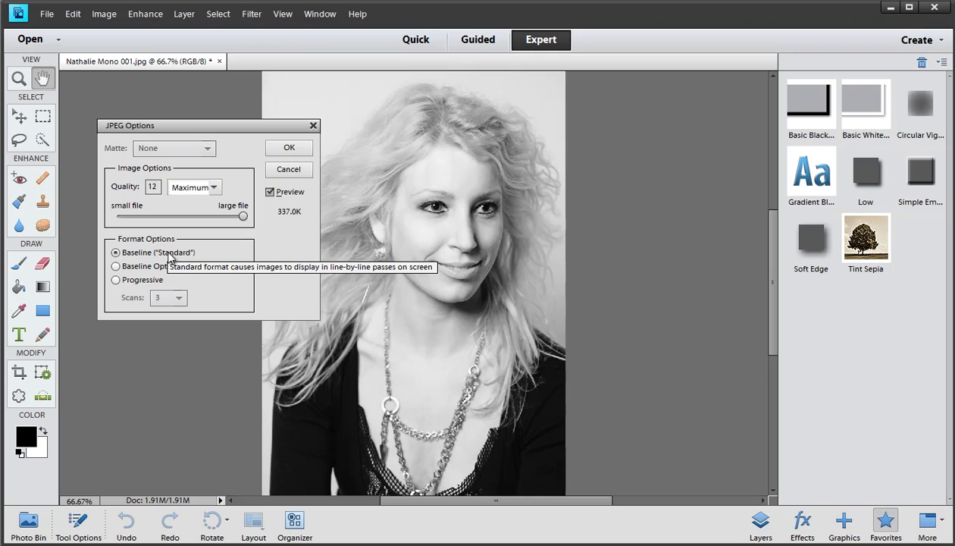
{"action": "left_click", "coordinate": [282, 169]}
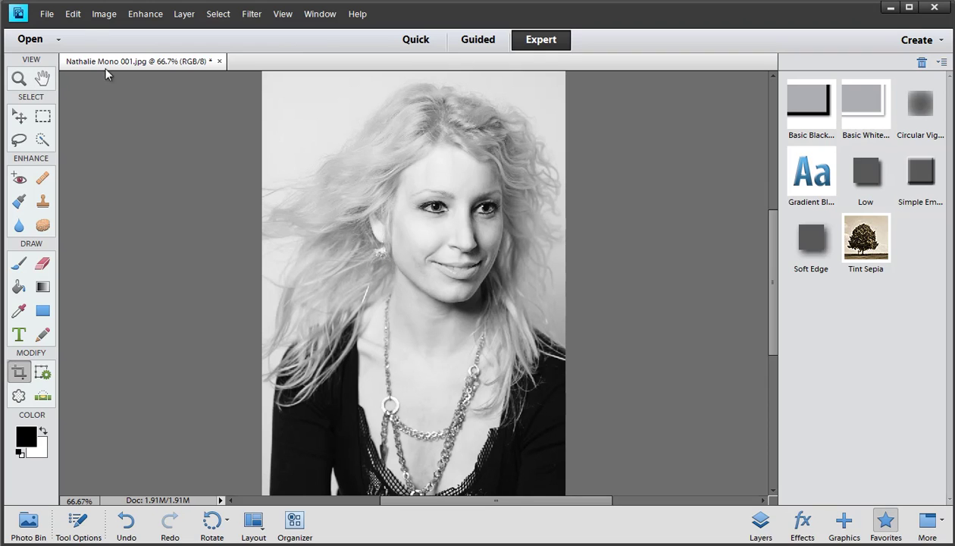
{"action": "left_click", "coordinate": [47, 14]}
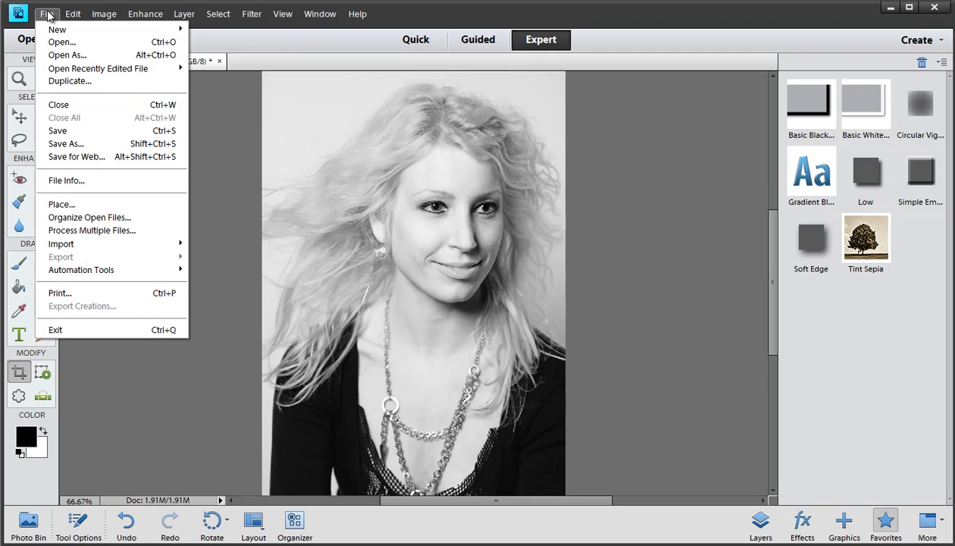
{"action": "left_click", "coordinate": [67, 157]}
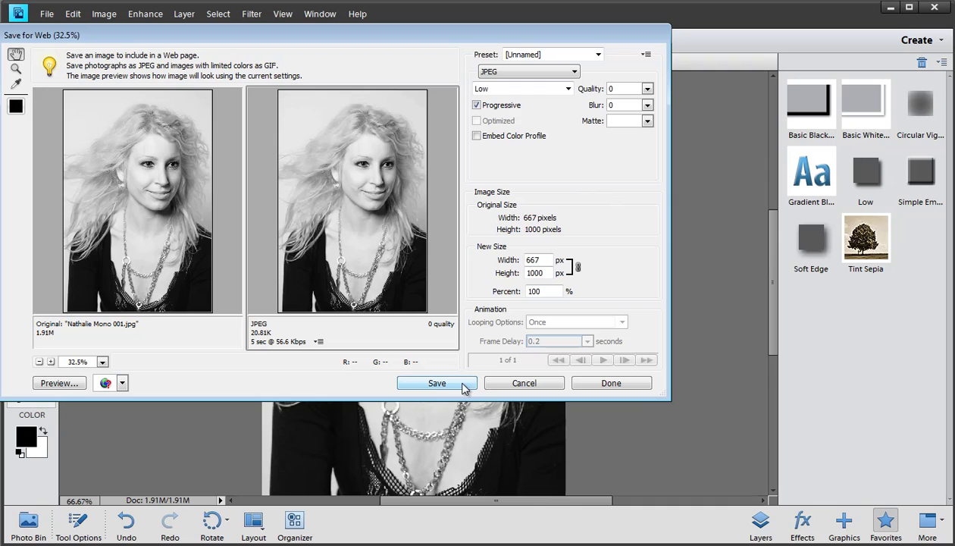
{"action": "left_click", "coordinate": [513, 389]}
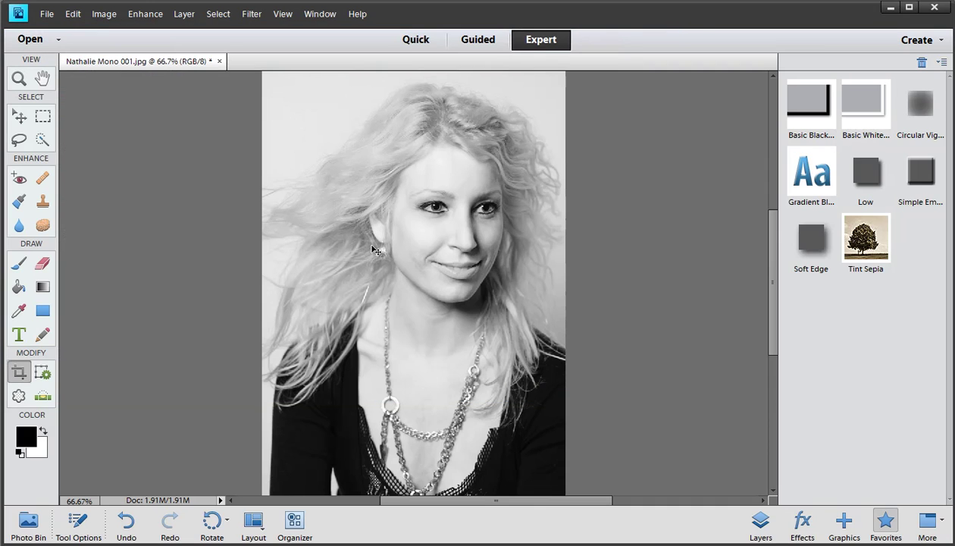
{"action": "key", "text": "ctrl+shift+s"}
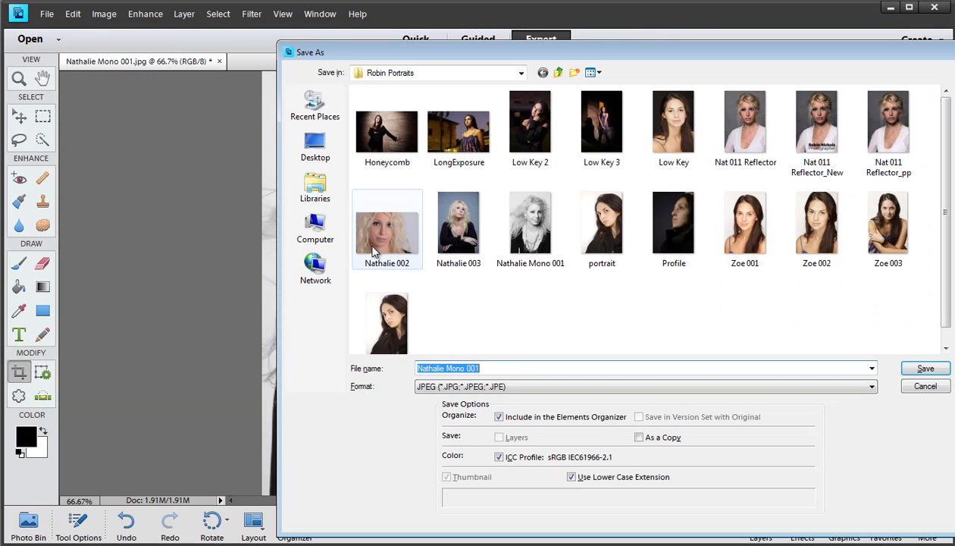
{"action": "left_click", "coordinate": [924, 372]}
{"action": "left_click", "coordinate": [455, 219]}
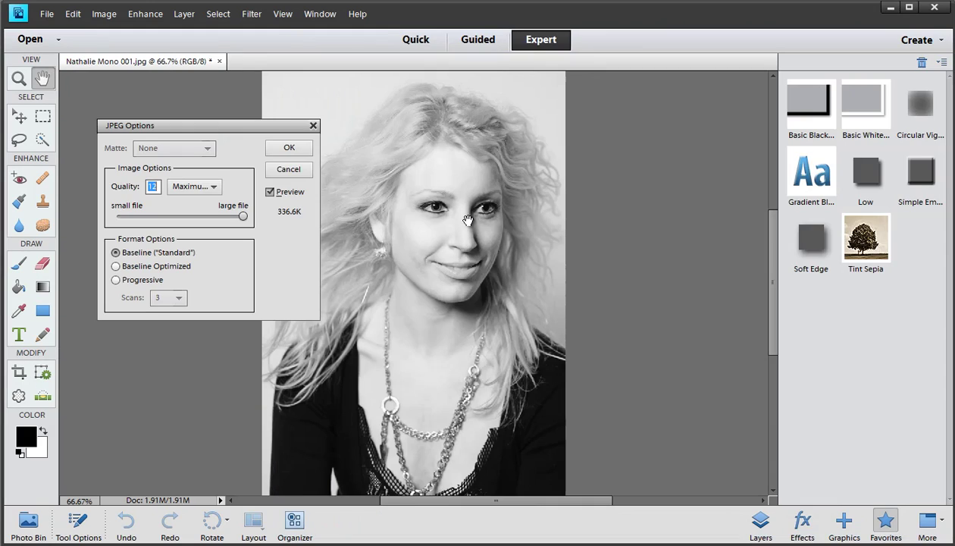
{"action": "left_click", "coordinate": [131, 267]}
{"action": "left_click", "coordinate": [135, 280]}
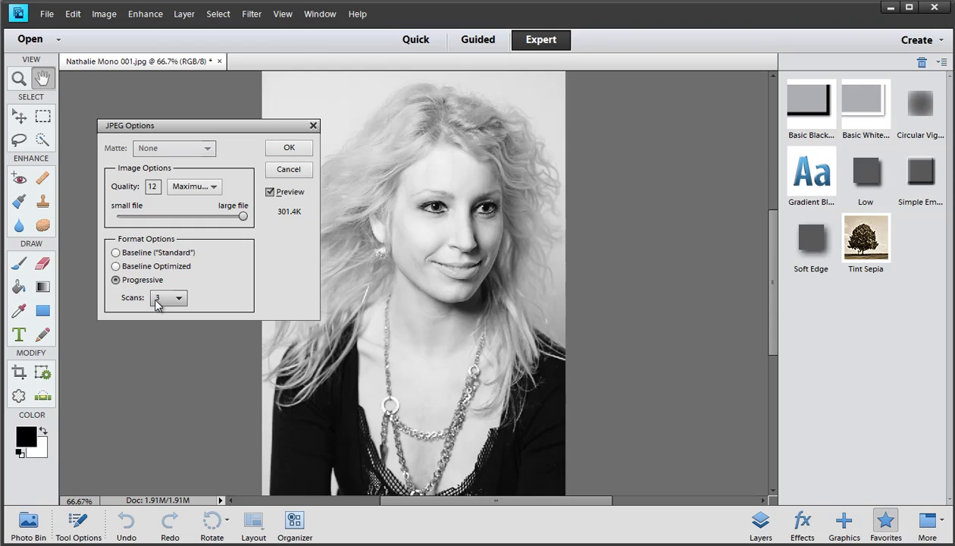
{"action": "left_click", "coordinate": [157, 303]}
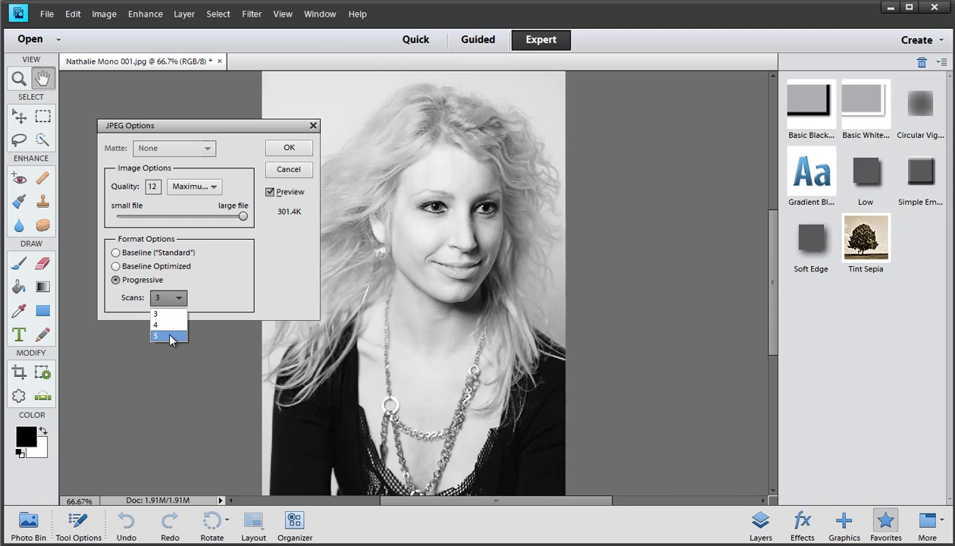
{"action": "left_click", "coordinate": [286, 311]}
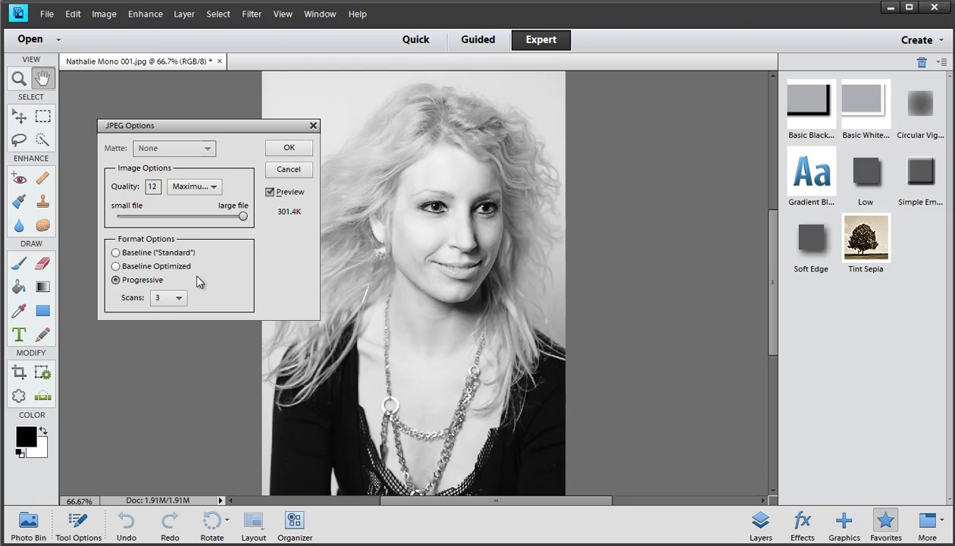
{"action": "left_click", "coordinate": [157, 255]}
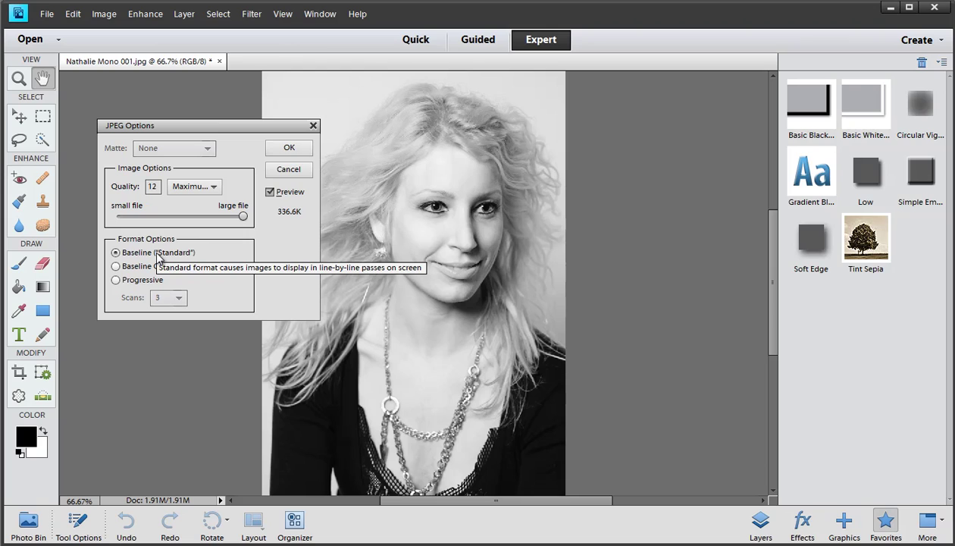
{"action": "left_click", "coordinate": [288, 169]}
{"action": "key", "text": "c"}
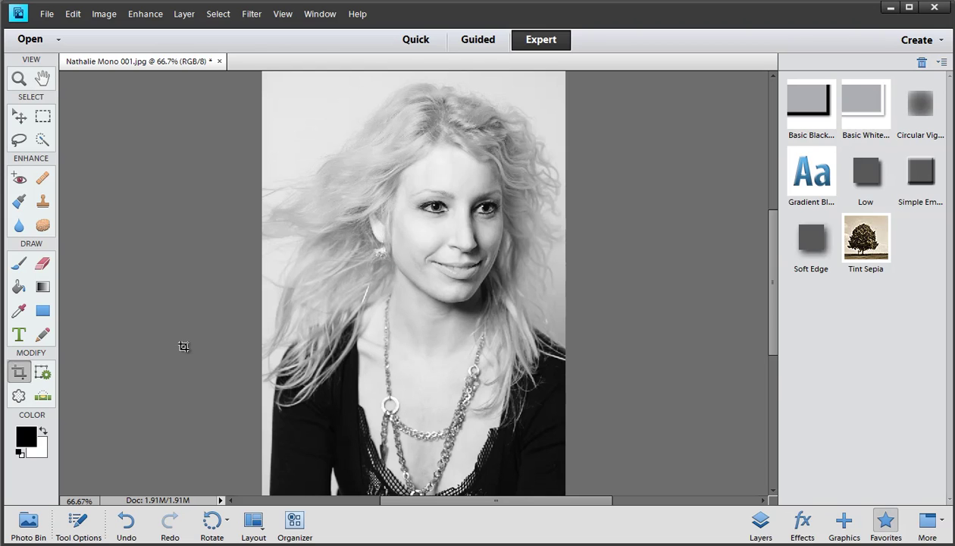
Step: Open Image Size with Alt+Ctrl+I to confirm 667 × 1000 pixels at 72 pixels/inch
{"action": "key", "text": "ctrl+alt+i"}
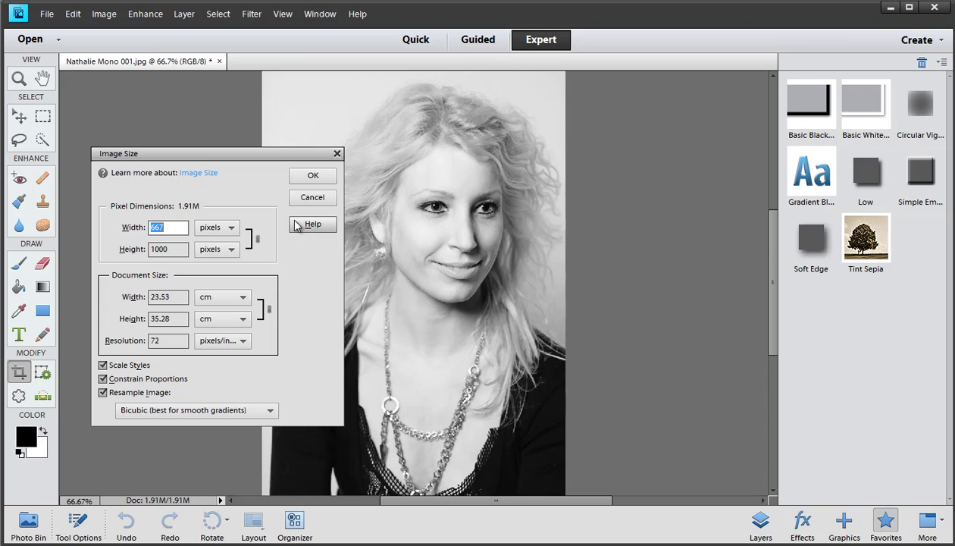
Step: Cancel the Image Size dialog so the 667 × 1000 px, 1.91M portrait stays unchanged
{"action": "left_click", "coordinate": [307, 198]}
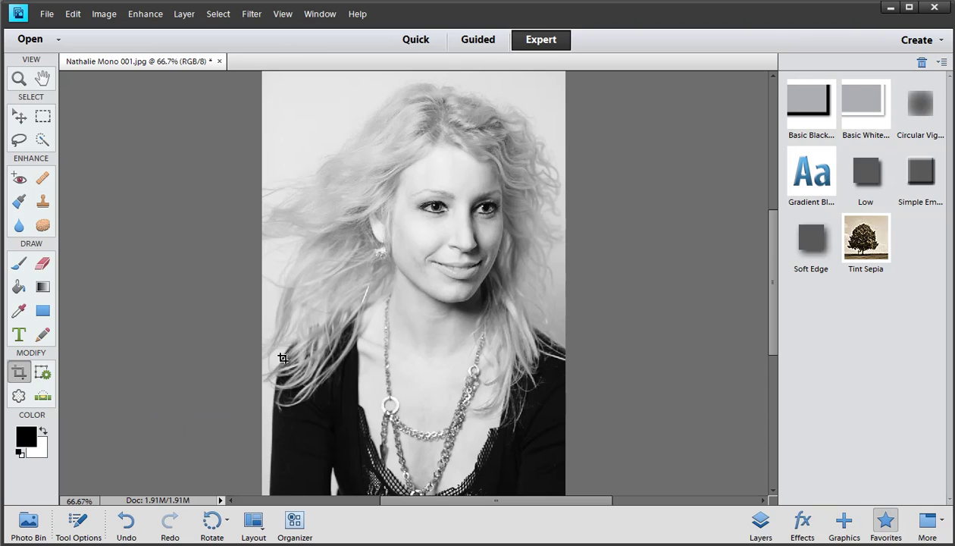